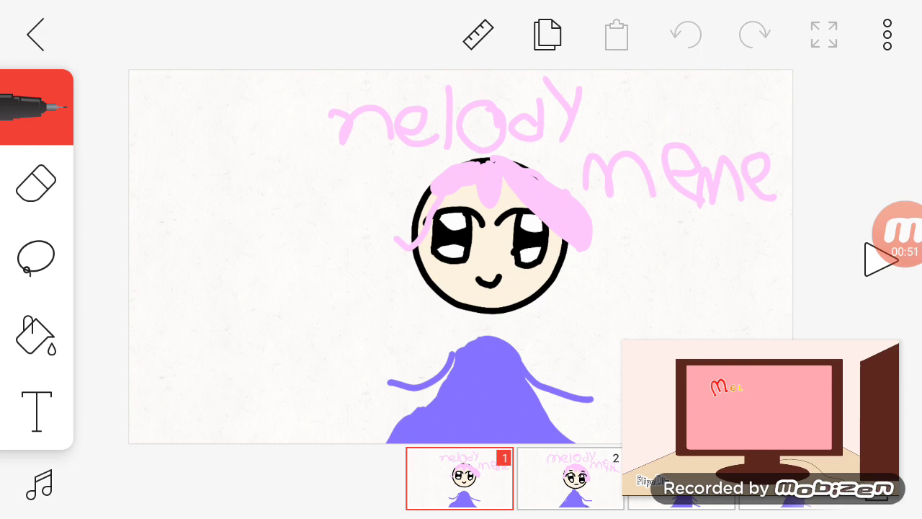
Step: Start the floating reference video and play the melody meme animation
left_click(760, 414)
left_click(693, 461)
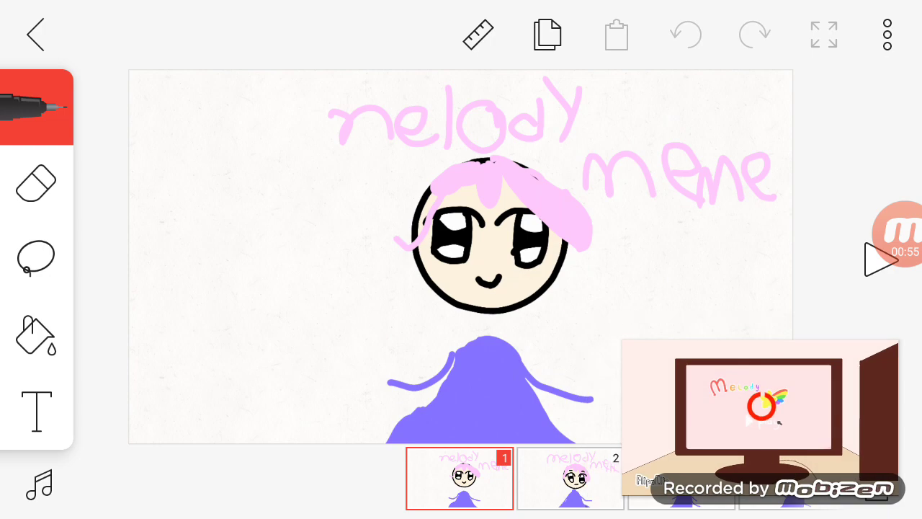
left_click(881, 257)
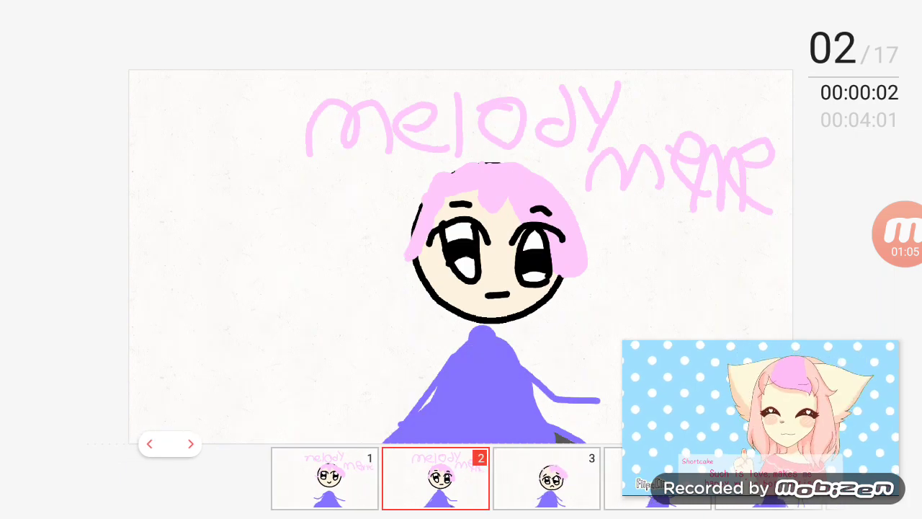
Step: Stop the animation playback and expand the reference video to full screen
key("space")
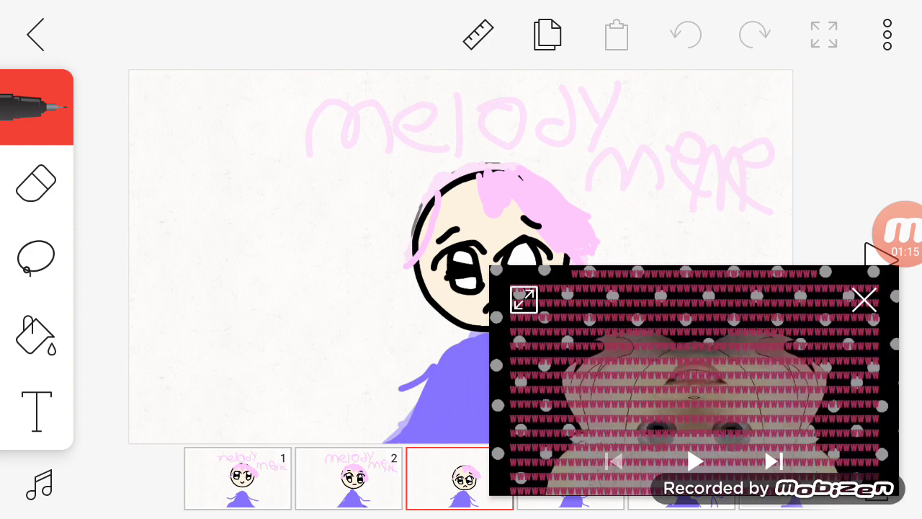
left_click(524, 299)
Step: Resume the reference video and play the animation alongside it to frame 10
left_click(897, 233)
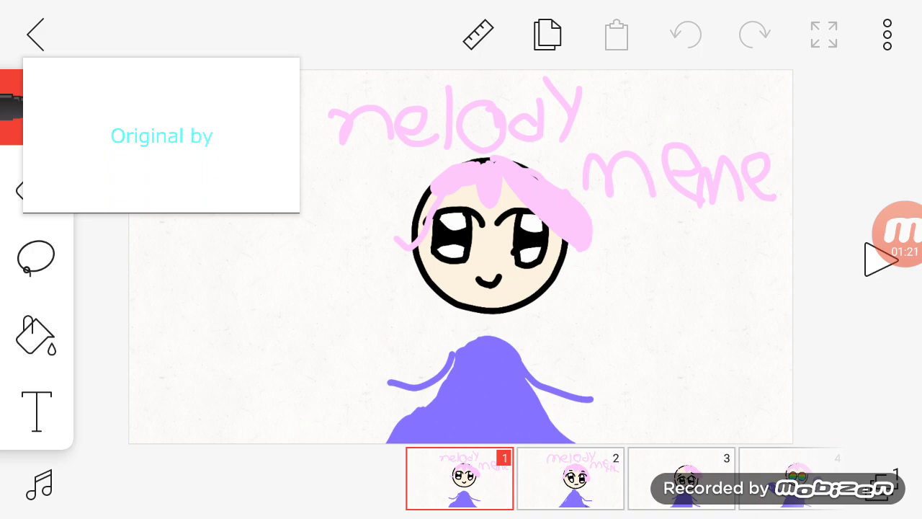
left_click(161, 135)
left_click(226, 250)
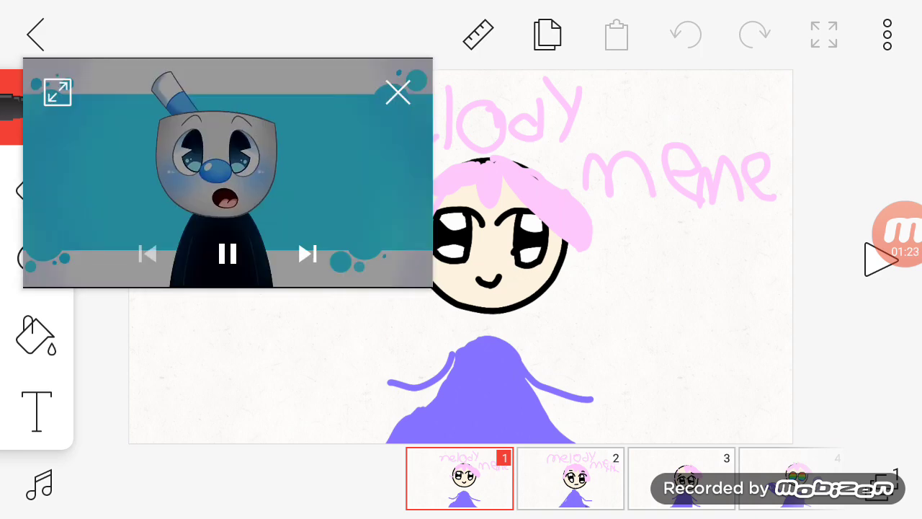
left_click(880, 259)
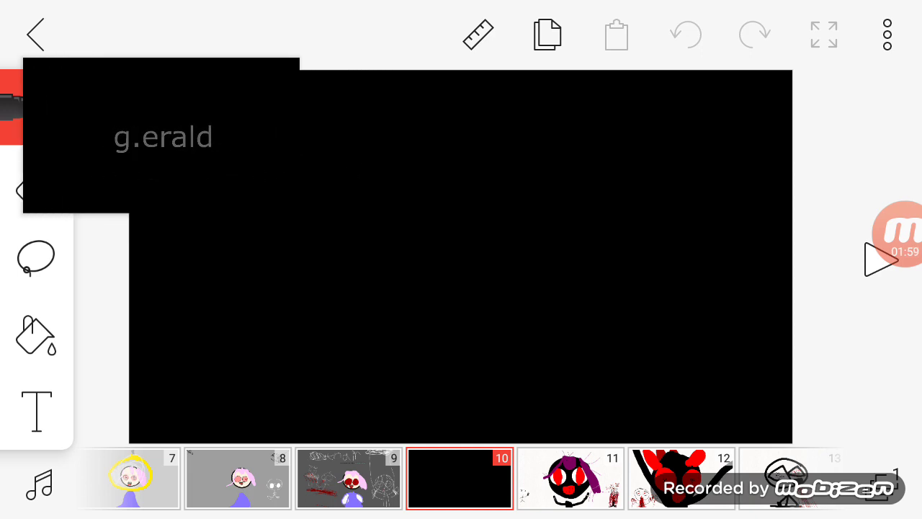
Step: Play the animation through to frame 17, then scrub back to preview frame 15
left_click(880, 259)
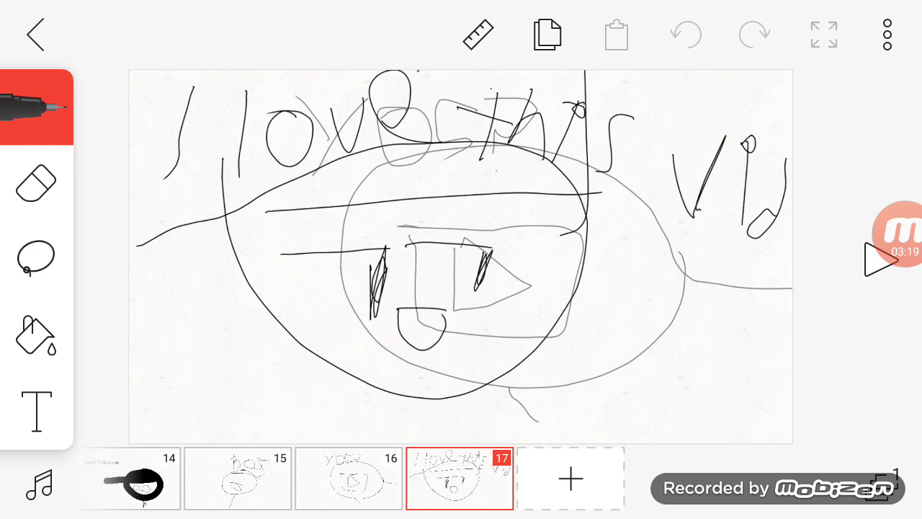
left_click_drag(460, 479, 720, 479)
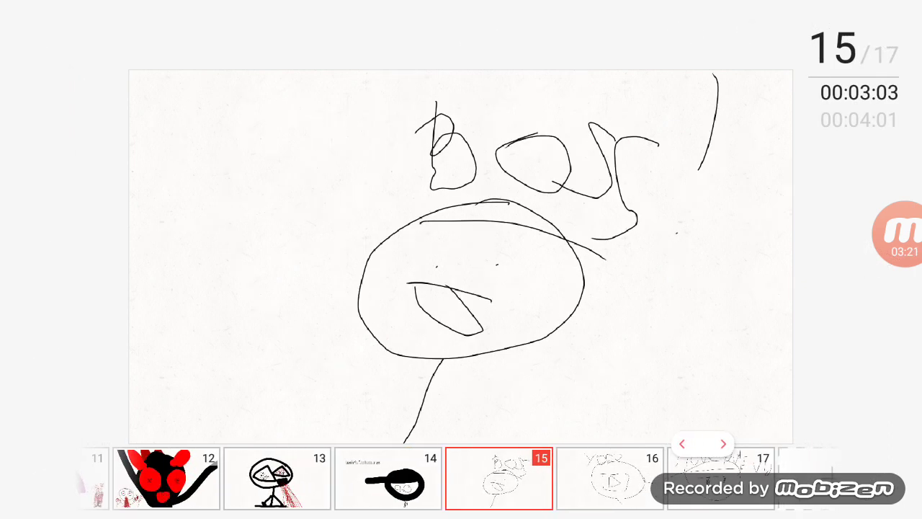
mouse_move(461, 479)
left_mouse_down()
mouse_move(550, 479)
mouse_move(404, 479)
left_mouse_up()
left_click_drag(504, 479, 396, 479)
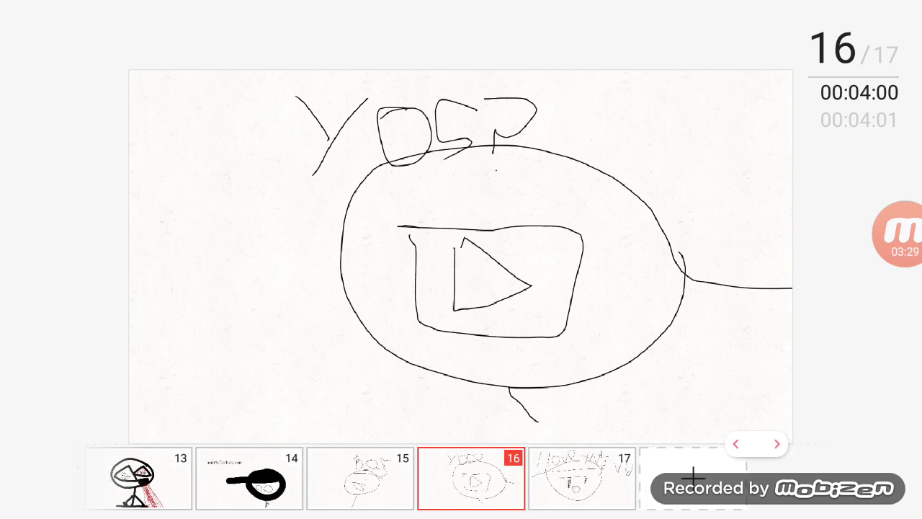
left_click_drag(504, 479, 432, 479)
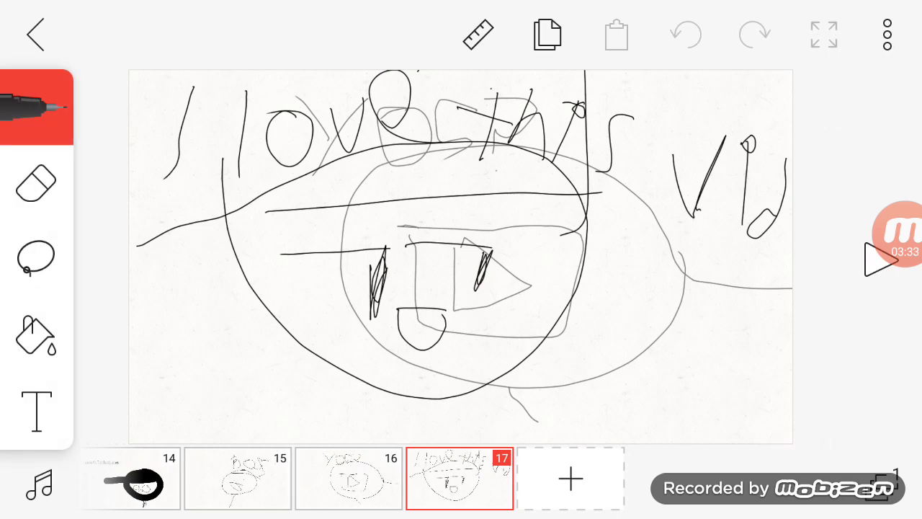
left_click(36, 107)
Step: Set the pen colour to a fully vivid magenta
left_click(36, 335)
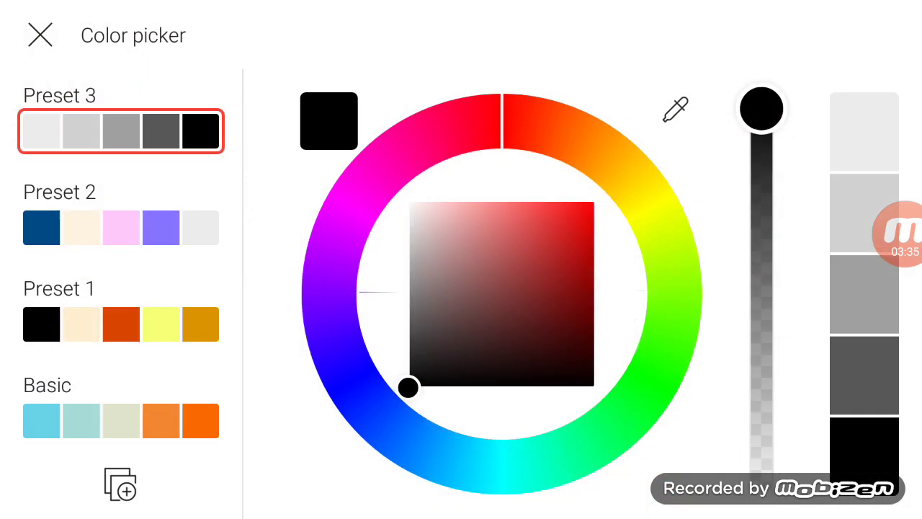
left_click(346, 212)
left_click(512, 200)
left_click_drag(513, 201, 595, 200)
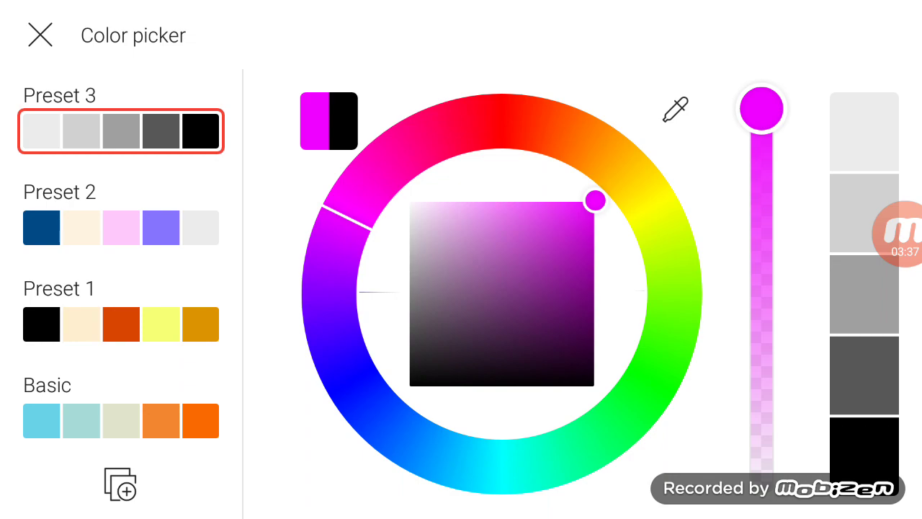
left_click(41, 33)
scroll(460, 216, "up", 5)
scroll(461, 216, "down", 2)
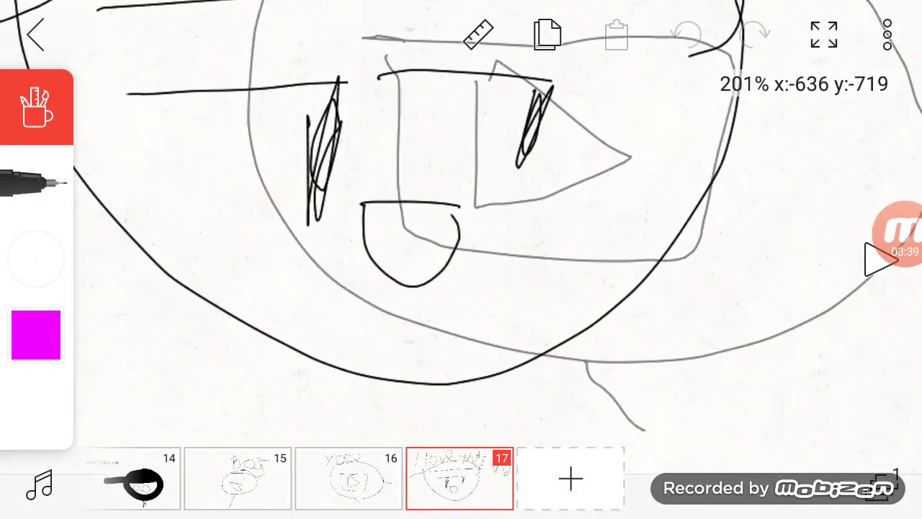
scroll(436, 178, "up", 3)
scroll(436, 177, "up", 2)
Step: Enlarge the pen stroke to 10mm and lower its opacity to about 57%
left_click(36, 259)
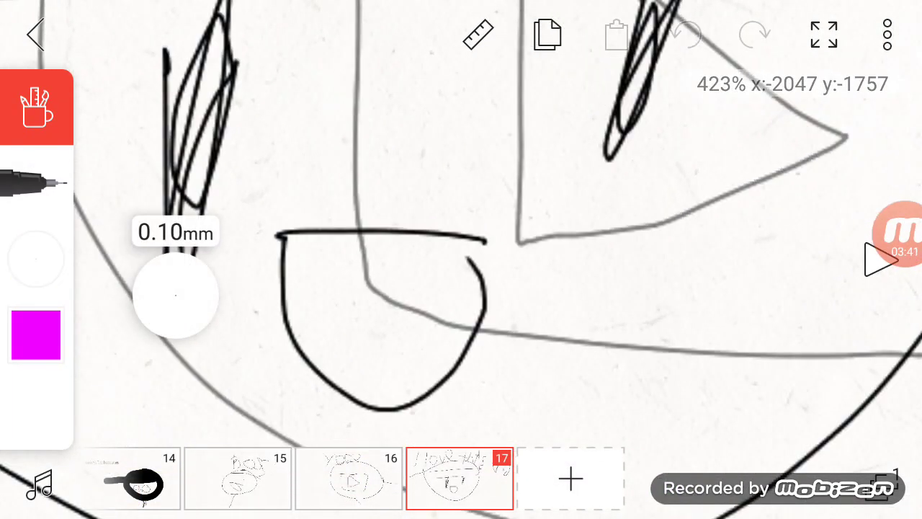
left_click_drag(36, 334, 43, 461)
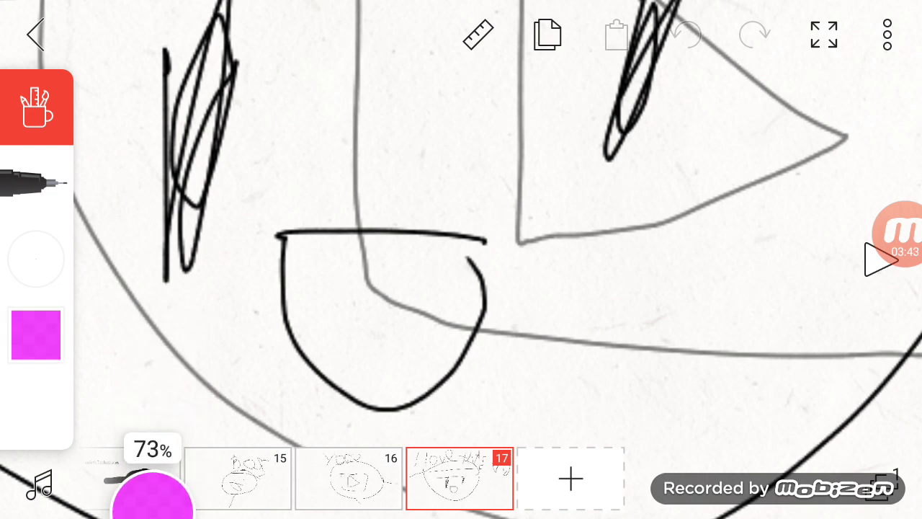
left_click_drag(36, 259, 36, 108)
left_click_drag(36, 334, 39, 461)
Step: Paint a wide translucent pink blush over the mouth, then replay the animation
left_click_drag(185, 200, 616, 299)
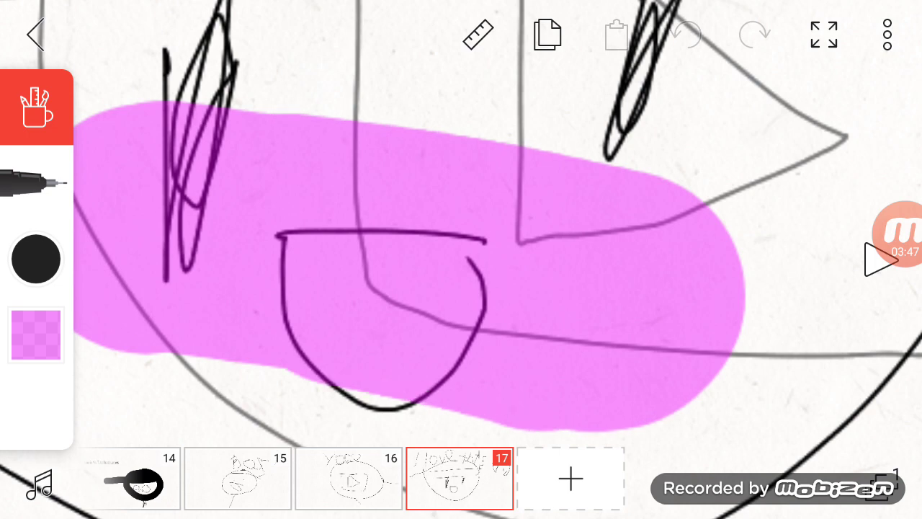
left_click_drag(288, 404, 684, 461)
scroll(461, 259, "down", 5)
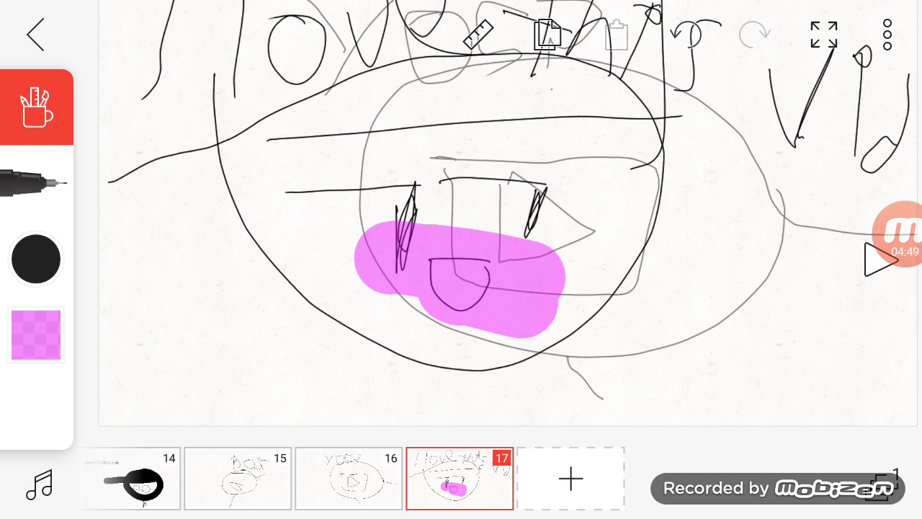
left_click(880, 260)
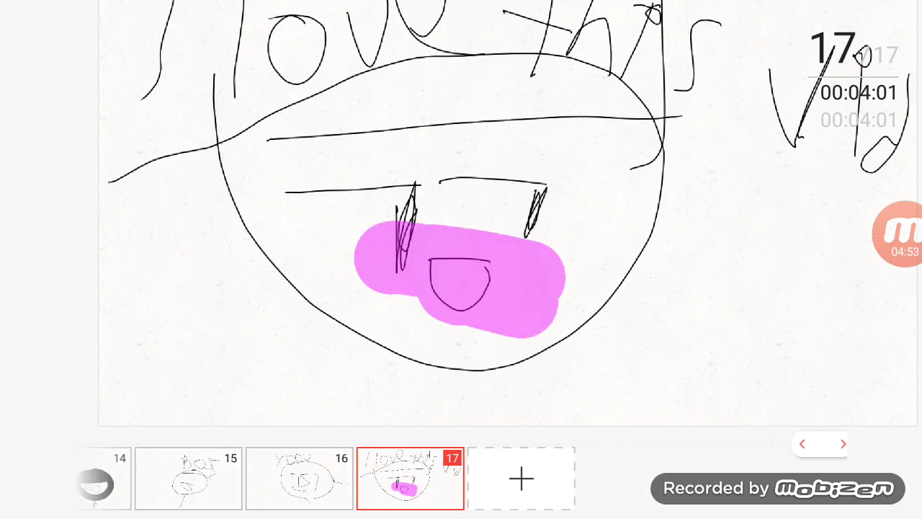
left_click(900, 234)
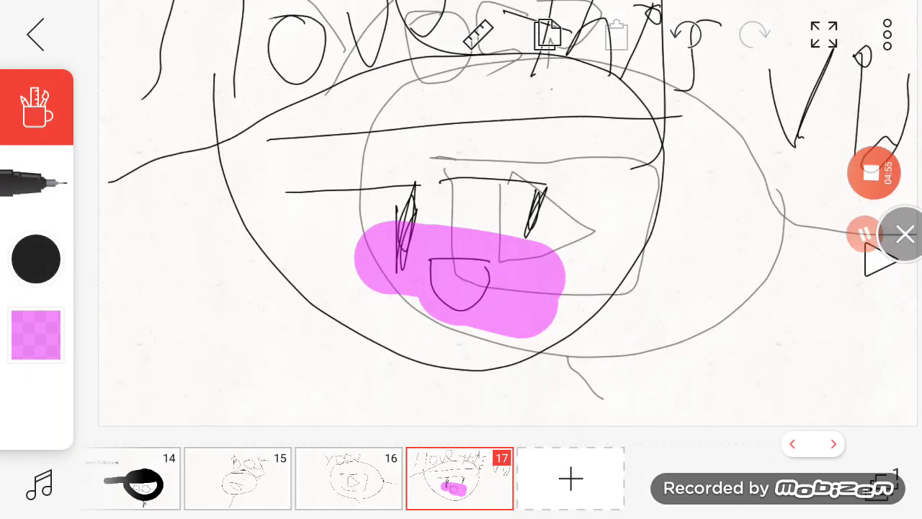